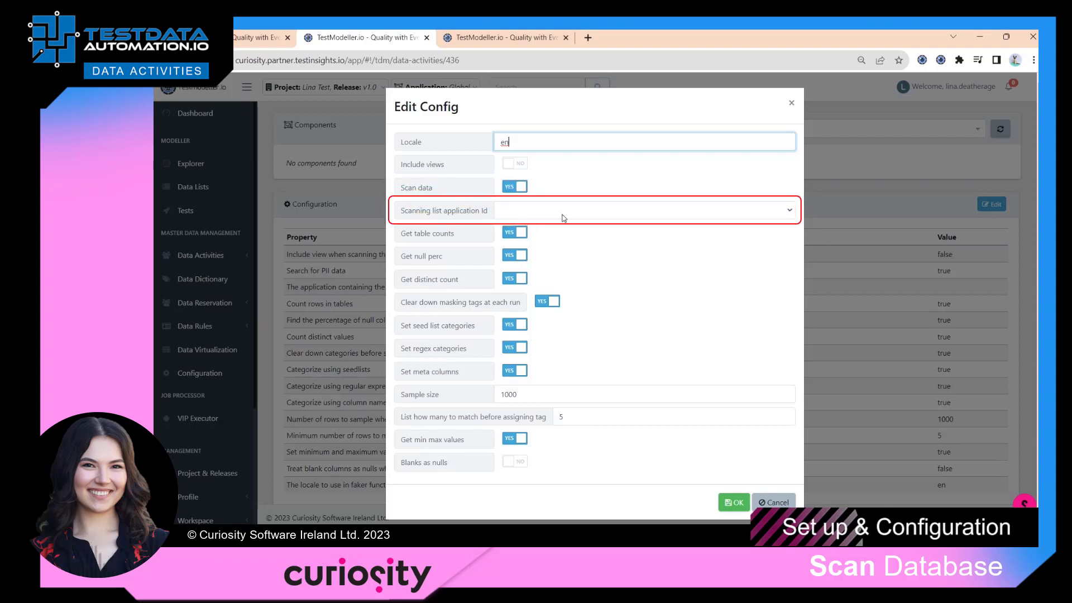
Step: Set the scanning list application to Masking and save the scan configuration
{"action": "left_click", "coordinate": [588, 218]}
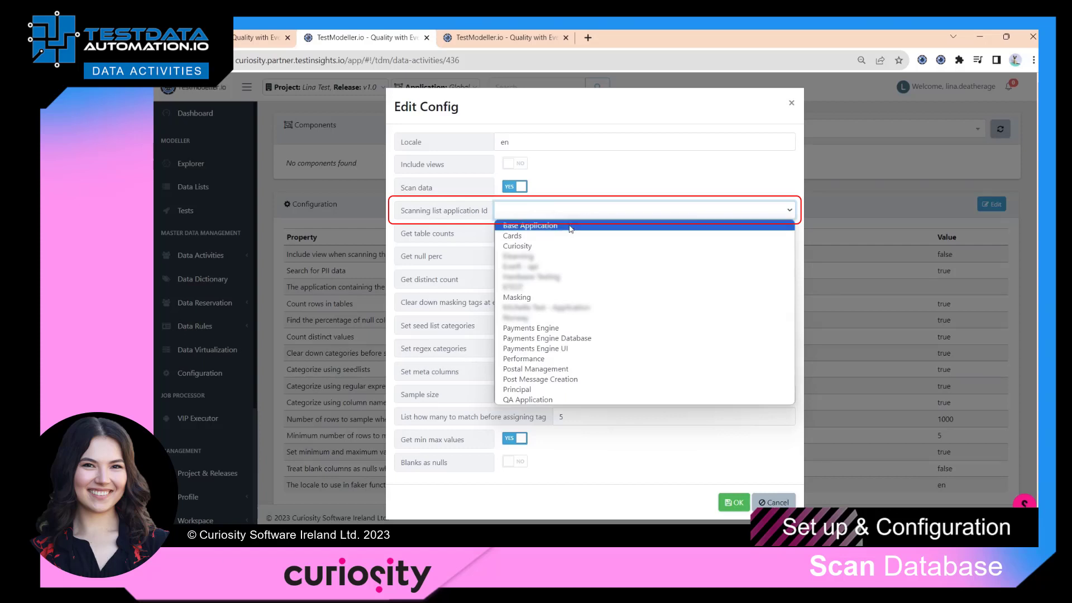
{"action": "left_click", "coordinate": [545, 297]}
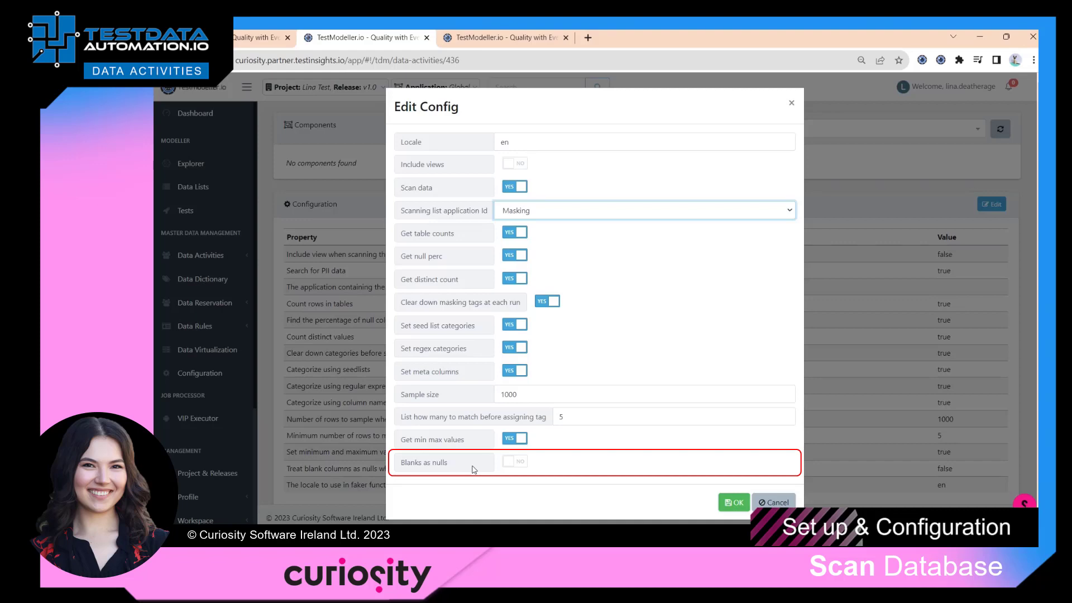
{"action": "left_click", "coordinate": [743, 506]}
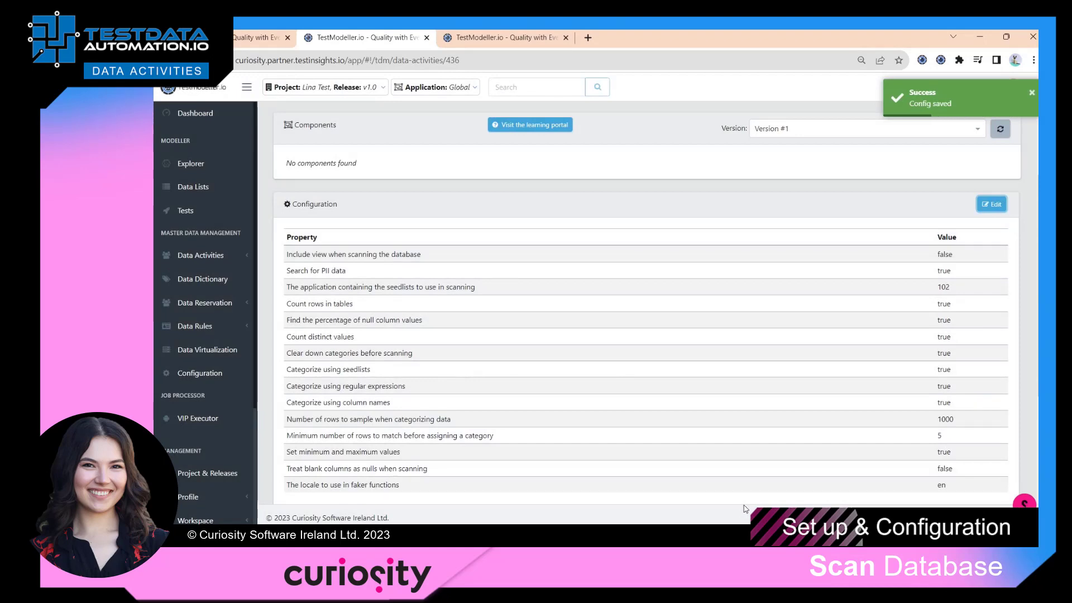
Step: Attach a default database connection to the scan activity from the available connection profiles
{"action": "scroll", "coordinate": [727, 463], "scroll_direction": "down", "scroll_amount": 3}
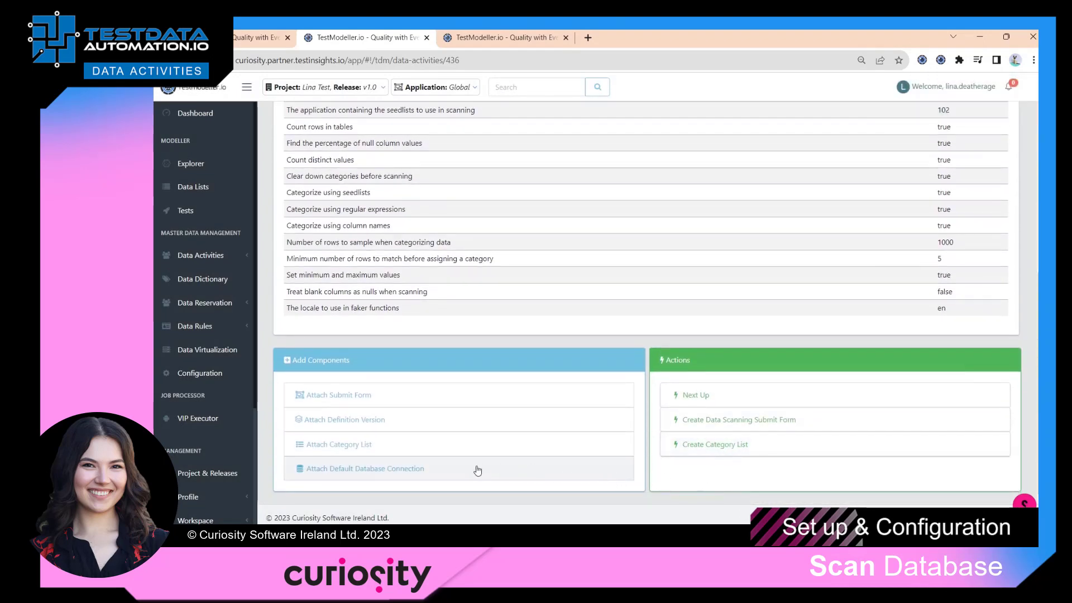
{"action": "left_click", "coordinate": [423, 472]}
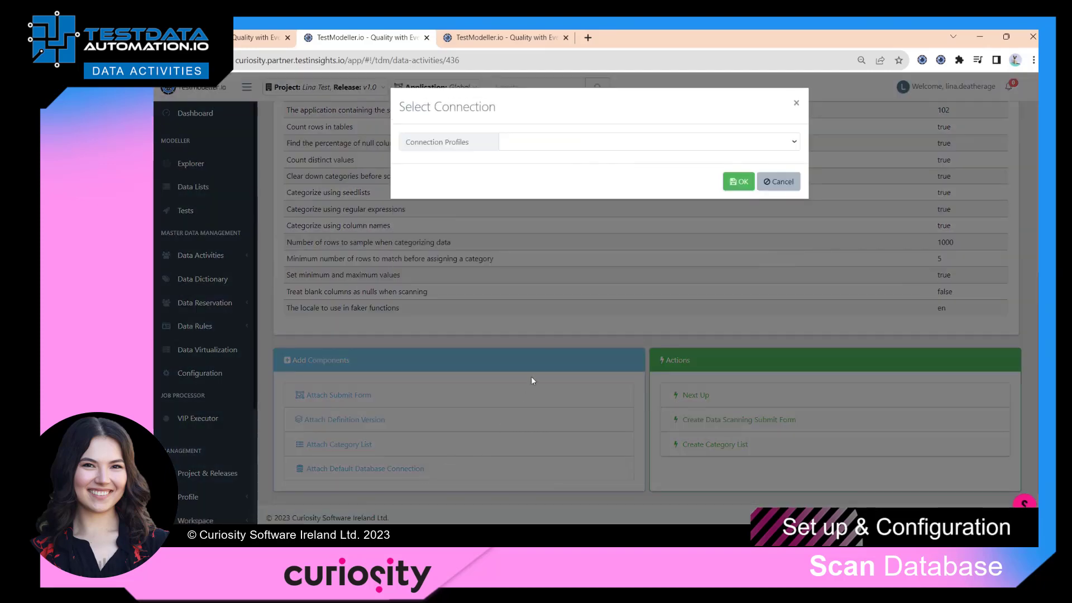
{"action": "left_click", "coordinate": [571, 148]}
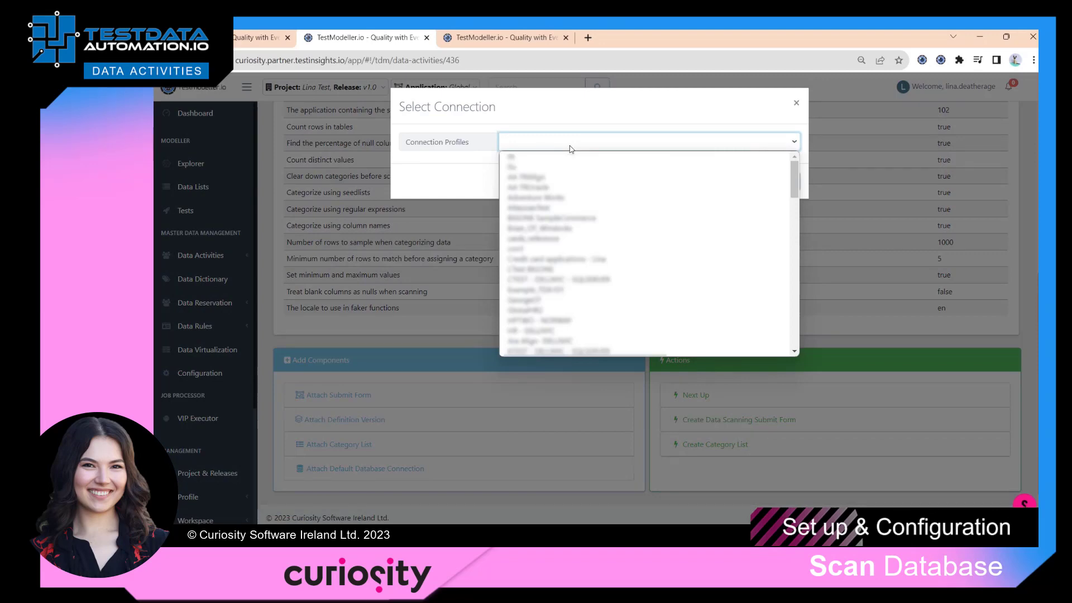
{"action": "left_click", "coordinate": [610, 253]}
{"action": "left_click", "coordinate": [737, 181]}
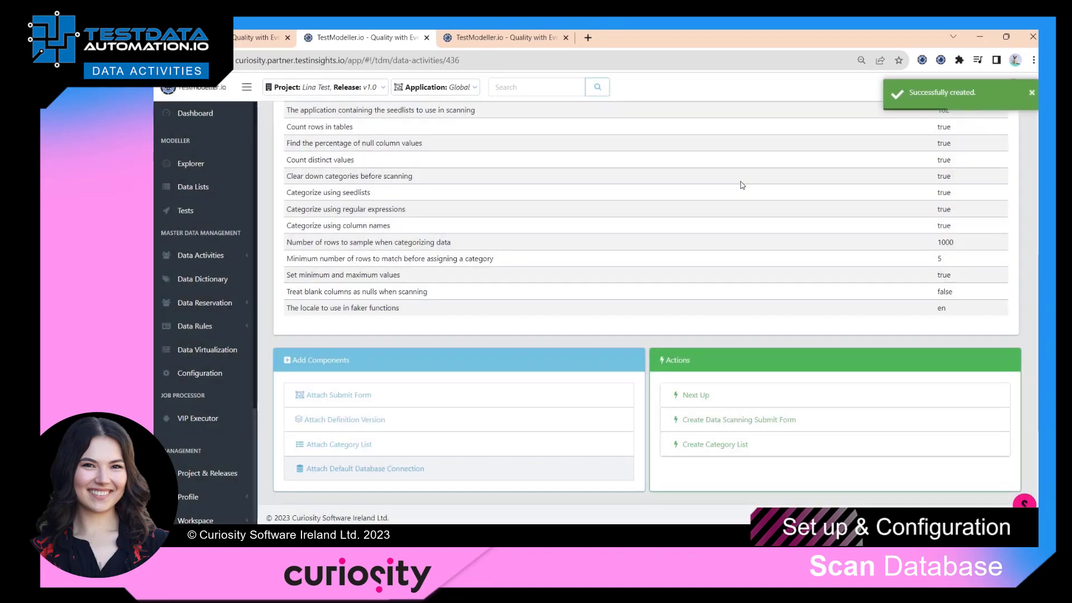
Step: Attach Version #1 of the MW OT2 definition to the scan activity
{"action": "left_click", "coordinate": [396, 423]}
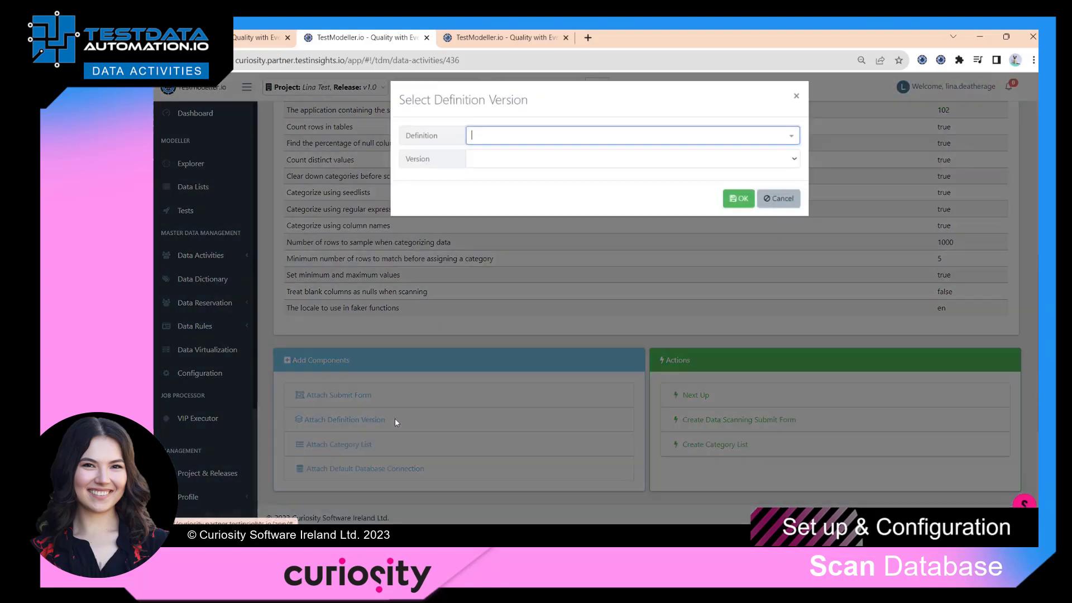
{"action": "left_click", "coordinate": [585, 144]}
{"action": "left_click", "coordinate": [679, 204]}
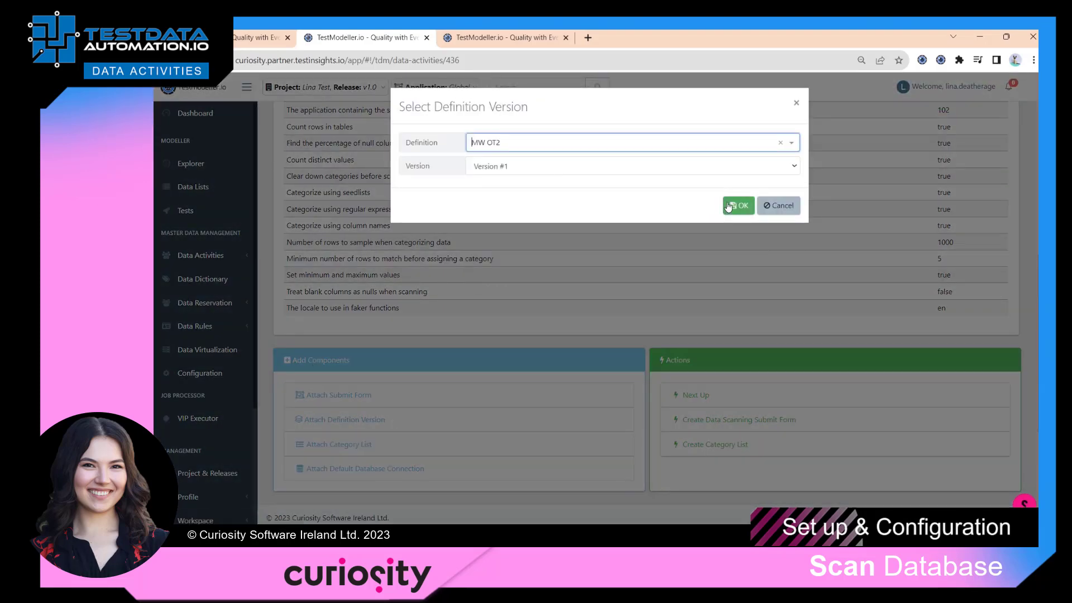
{"action": "left_click", "coordinate": [738, 206]}
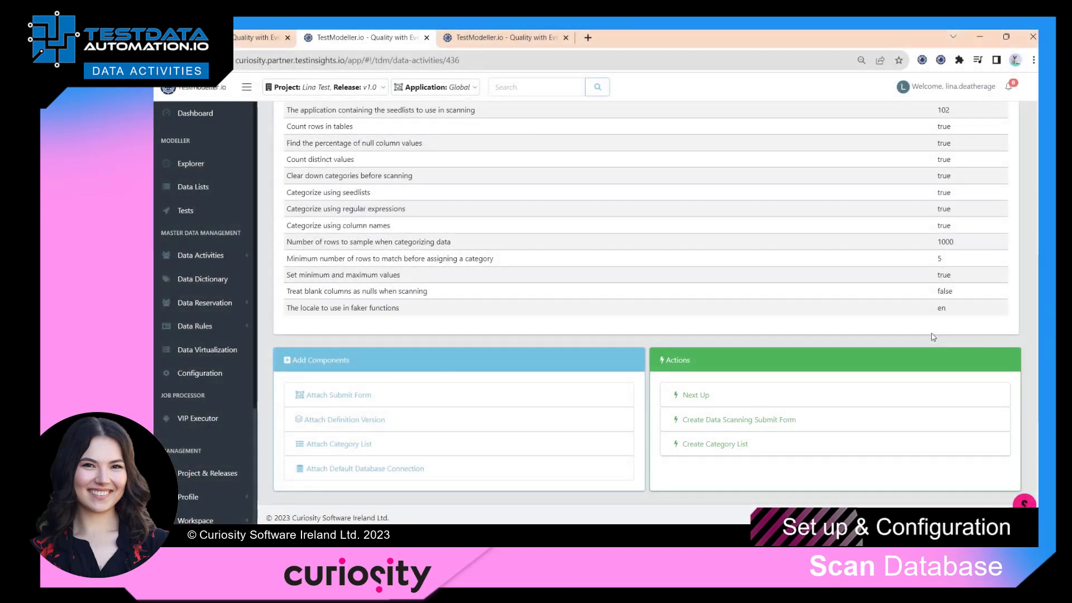
Step: Launch the Create Category List action on the second server listed
{"action": "left_click", "coordinate": [863, 447]}
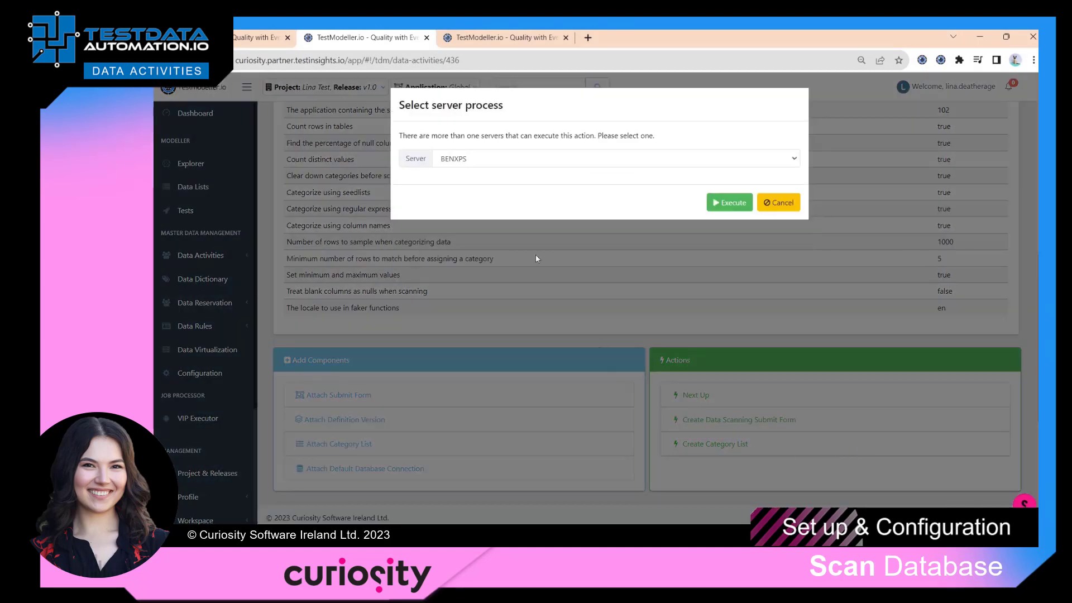
{"action": "left_click", "coordinate": [522, 160]}
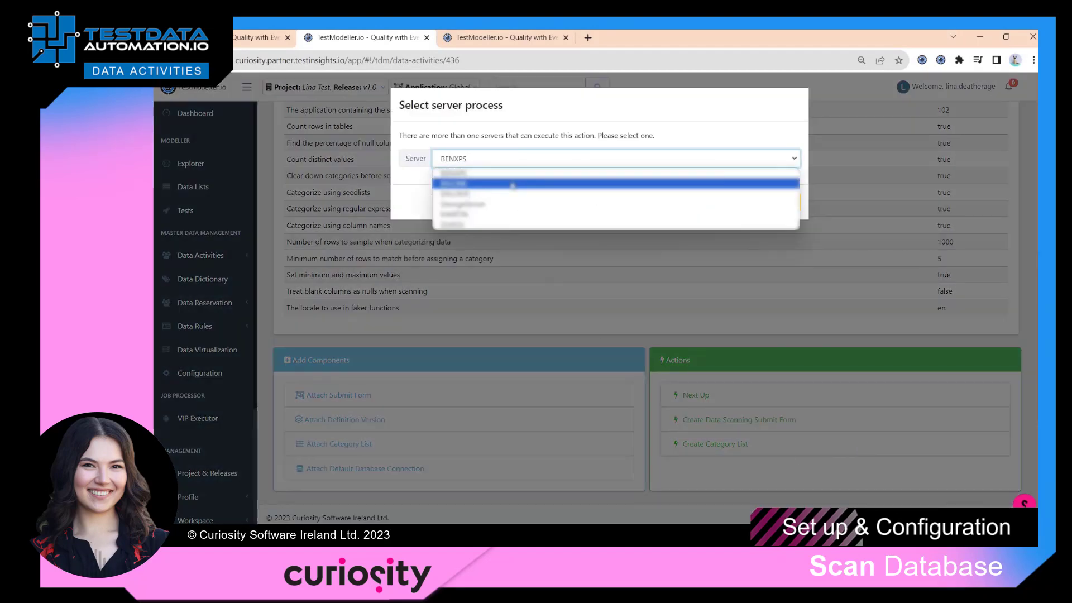
{"action": "left_click", "coordinate": [516, 183]}
{"action": "left_click", "coordinate": [735, 208]}
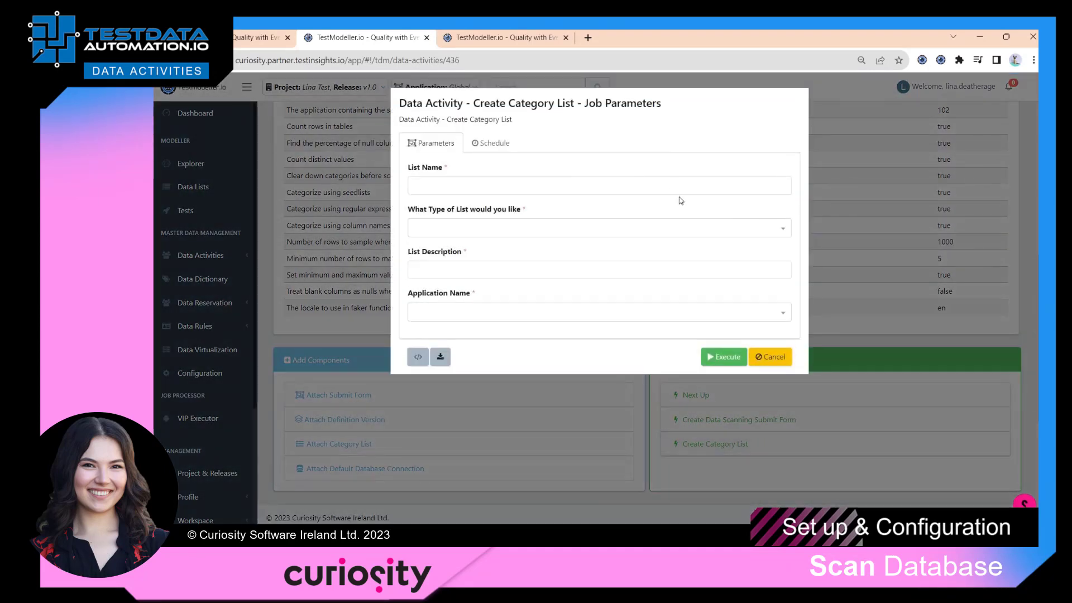
Step: Name the category list Seedlist and choose ScanCriteriaListSeedlists-StarterList as its type
{"action": "left_click", "coordinate": [664, 188]}
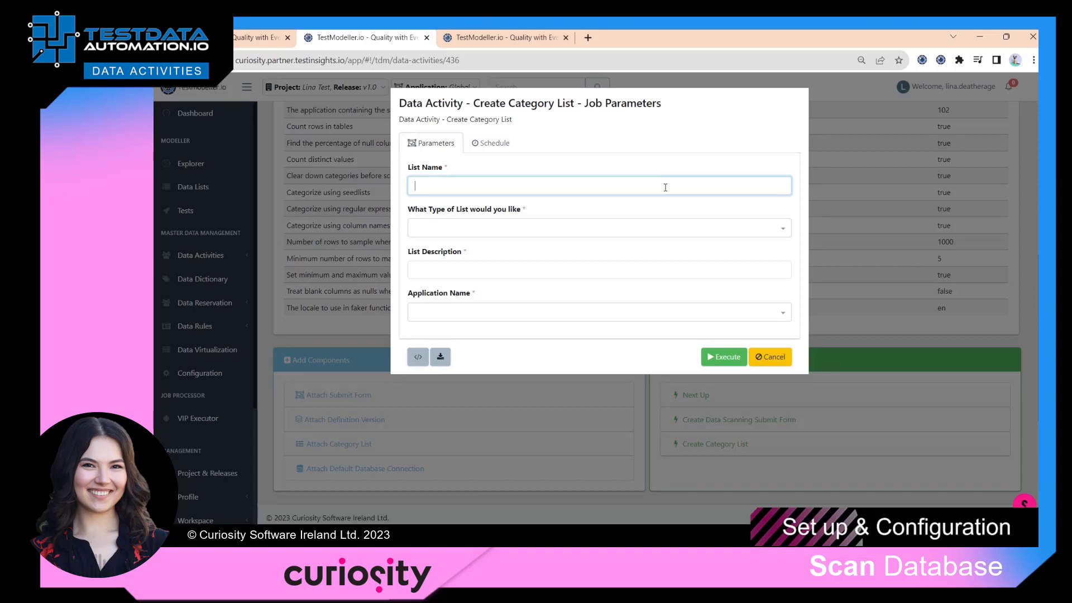
{"action": "type", "text": "Seedlist"}
{"action": "left_click", "coordinate": [597, 229]}
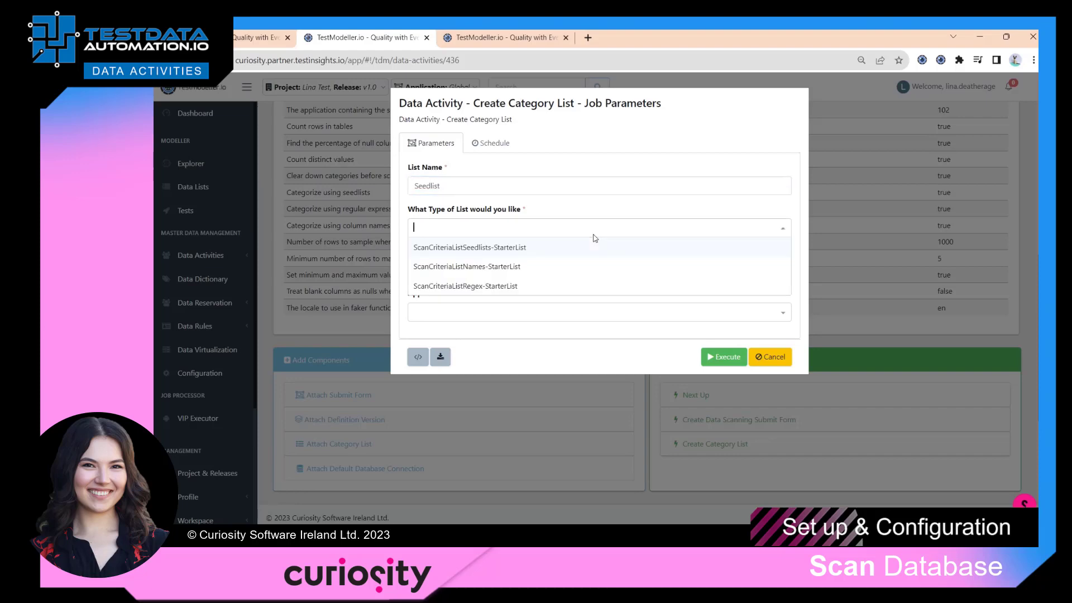
{"action": "left_click", "coordinate": [595, 246]}
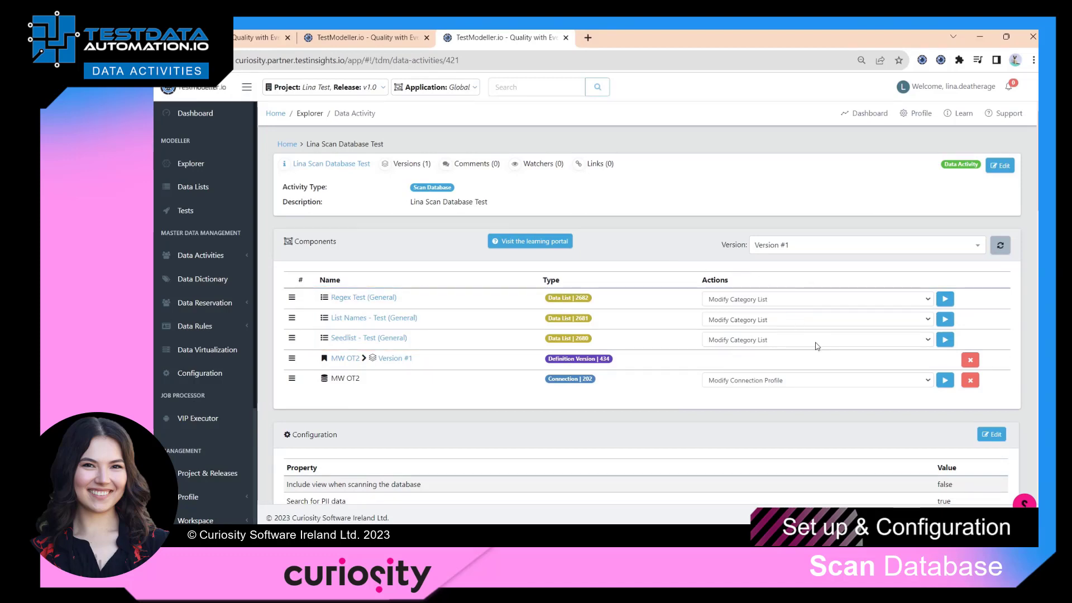
Step: Run Modify Category List for the Seedlist - Test component of the Lina Scan Database Test activity
{"action": "left_click", "coordinate": [945, 340]}
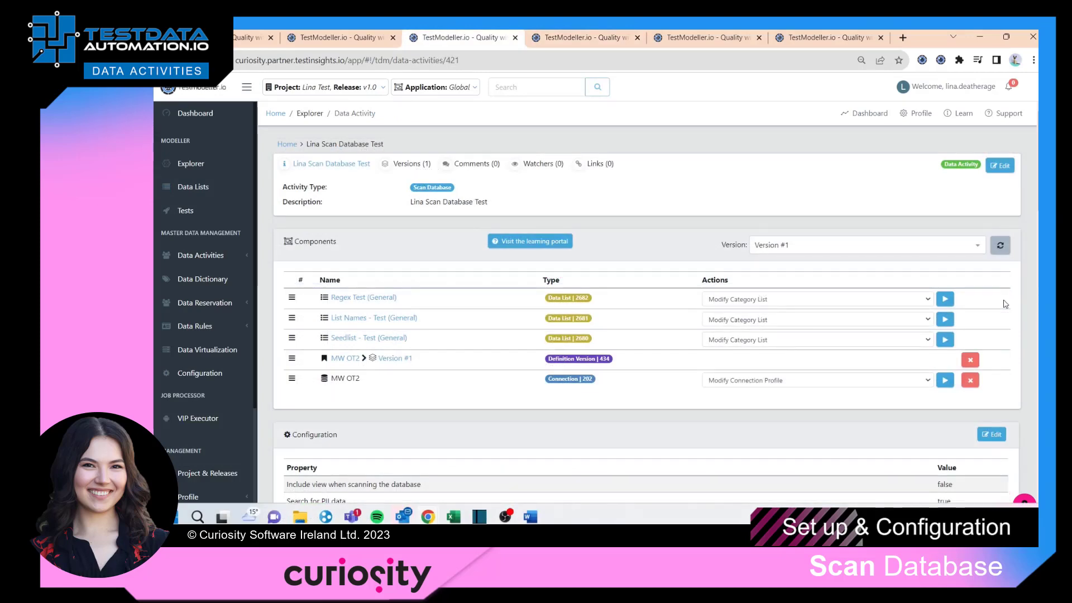
Step: Launch the Create Data Scanning Submit Form action on the BIGONE server
{"action": "scroll", "coordinate": [1005, 304], "scroll_direction": "down", "scroll_amount": 6}
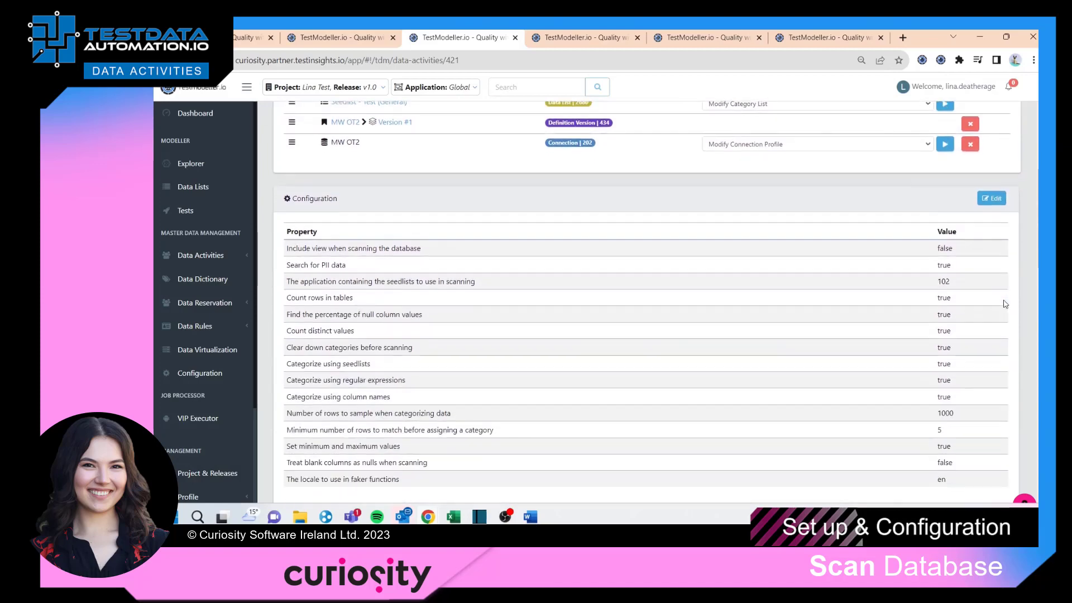
{"action": "scroll", "coordinate": [1005, 303], "scroll_direction": "down", "scroll_amount": 2}
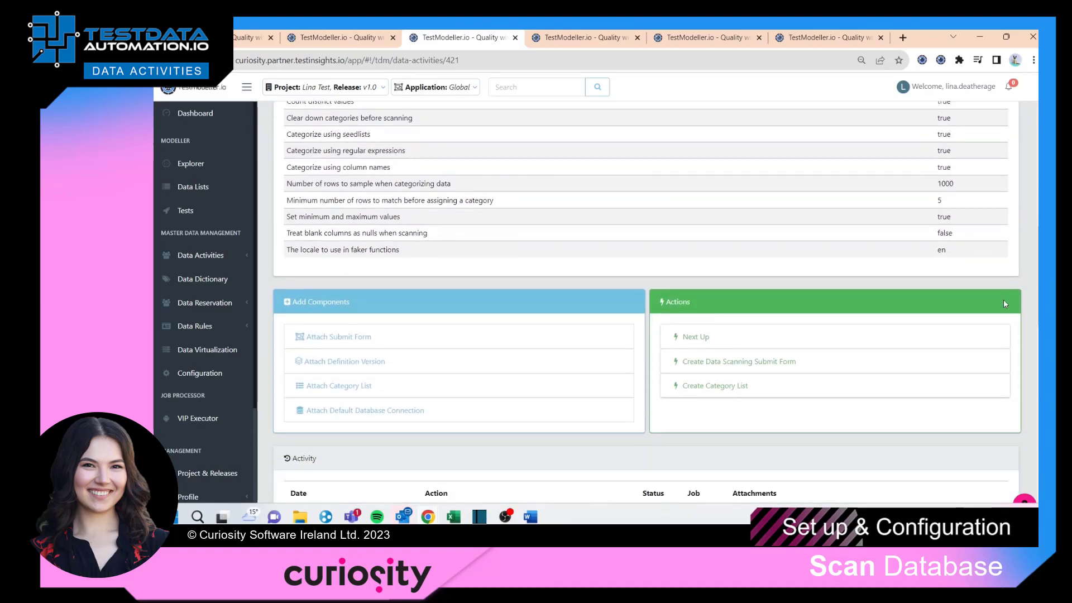
{"action": "left_click", "coordinate": [820, 369]}
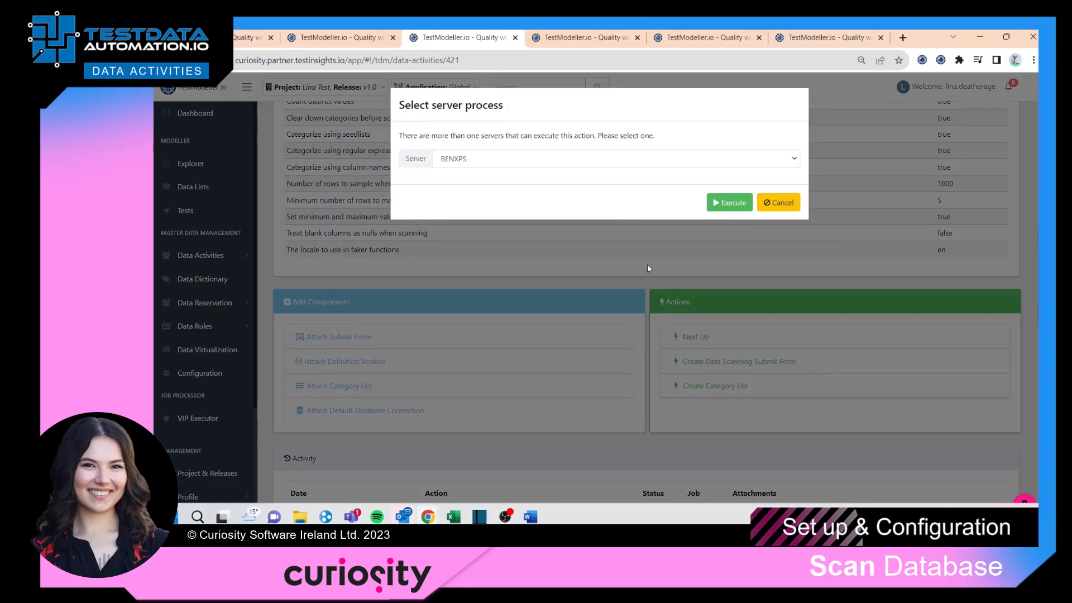
{"action": "left_click", "coordinate": [607, 163]}
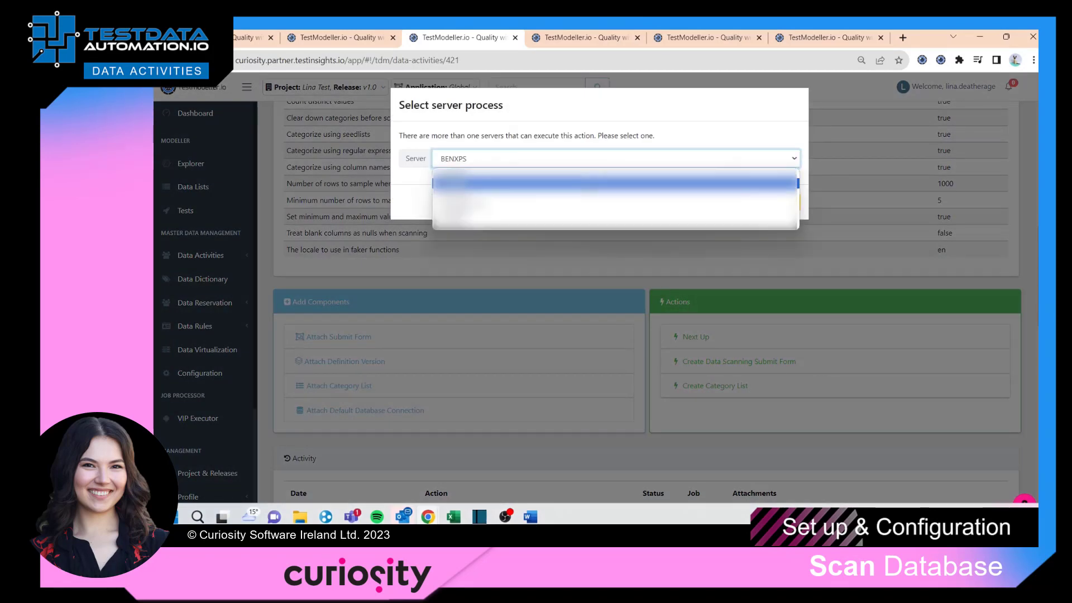
{"action": "left_click", "coordinate": [587, 184]}
{"action": "left_click", "coordinate": [720, 202]}
Step: Create the data scanning submit process named Scan Demo in the group Scanning Demo
{"action": "left_click", "coordinate": [651, 184]}
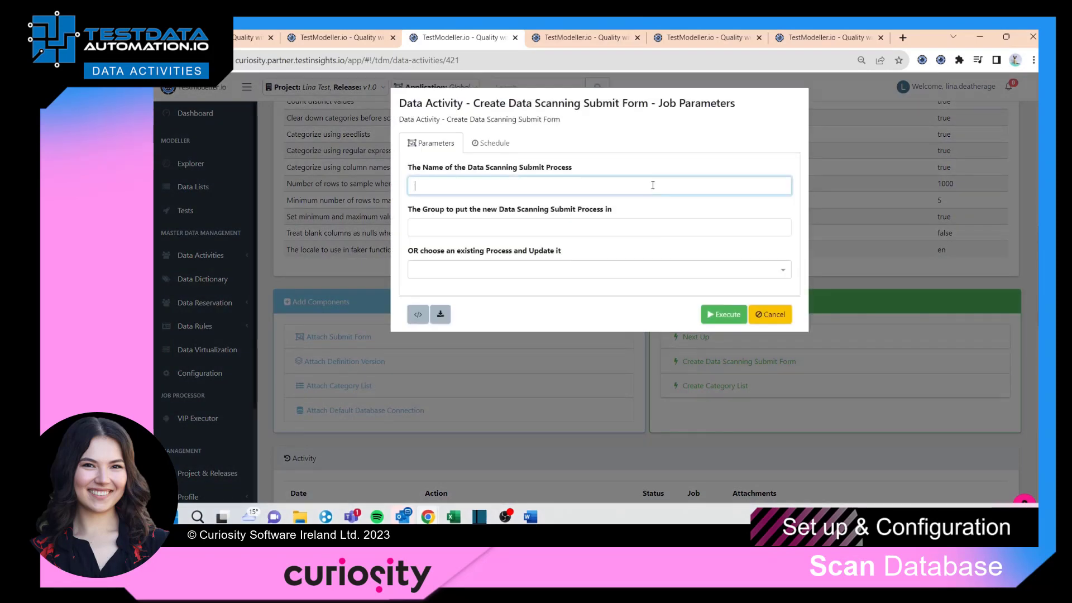
{"action": "type", "text": "Scan Demo"}
{"action": "left_click", "coordinate": [539, 231]}
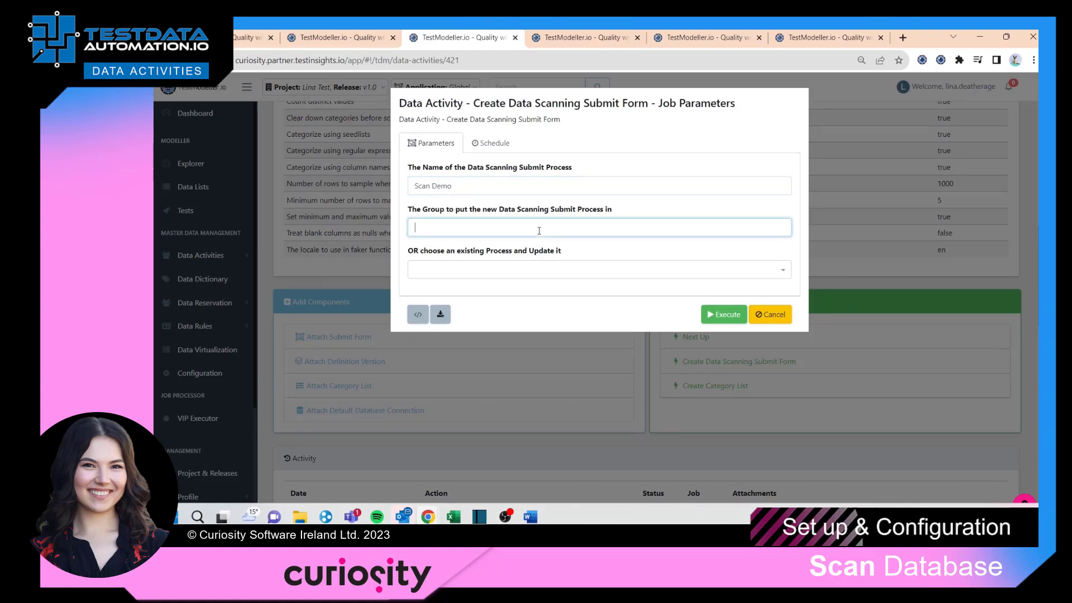
{"action": "type", "text": "Scanning Demo"}
{"action": "left_click", "coordinate": [724, 313]}
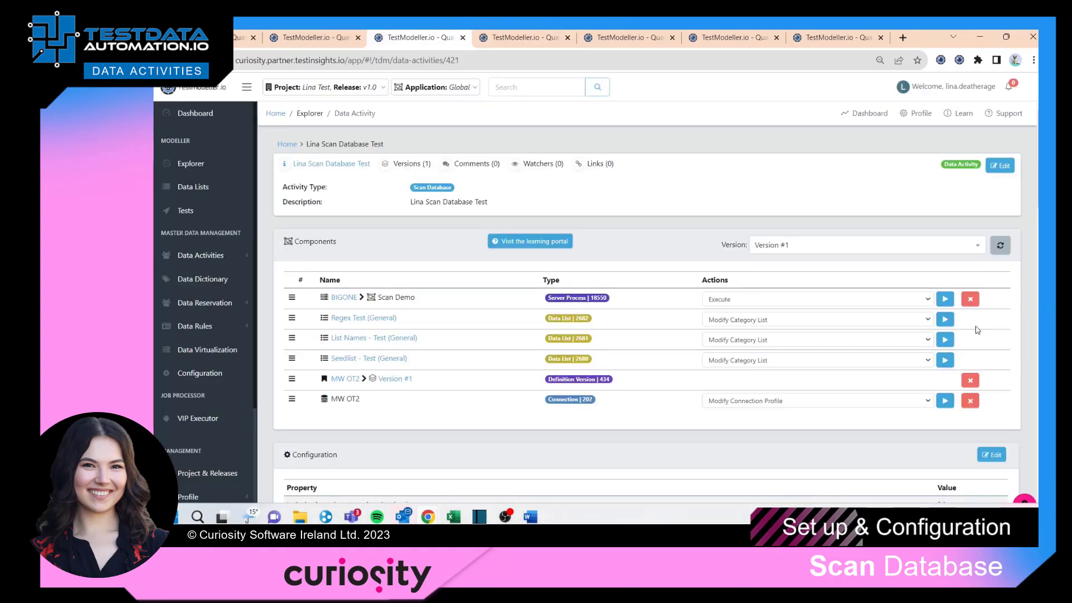
Step: Execute Scan Demo on the MW OT Bigone: SQLServer connection, running SchemaCrawler for catalog metadata with log level INFO
{"action": "left_click", "coordinate": [943, 300]}
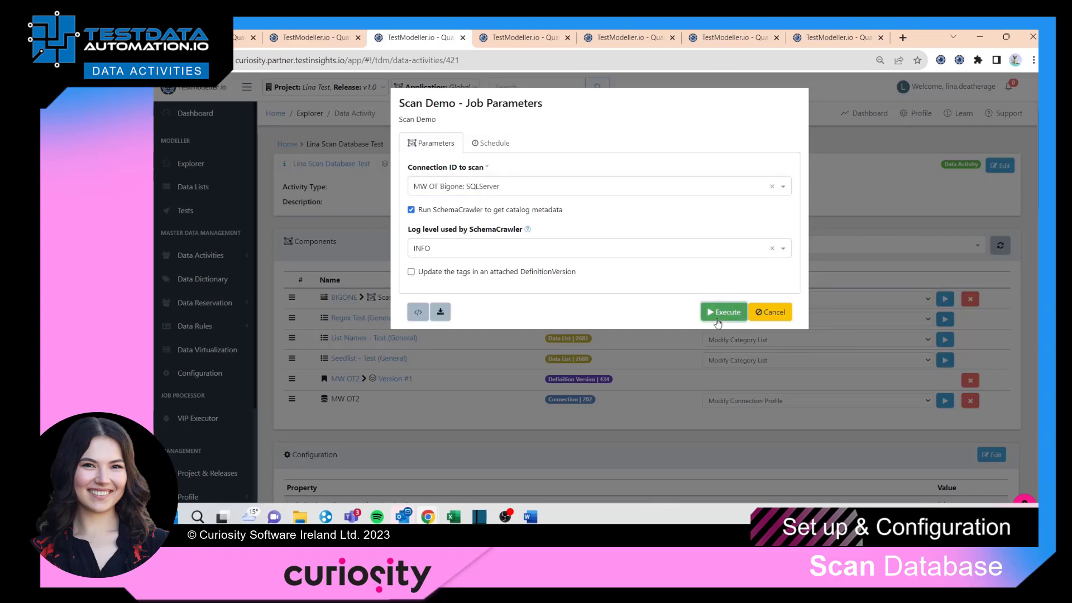
{"action": "left_click", "coordinate": [723, 312]}
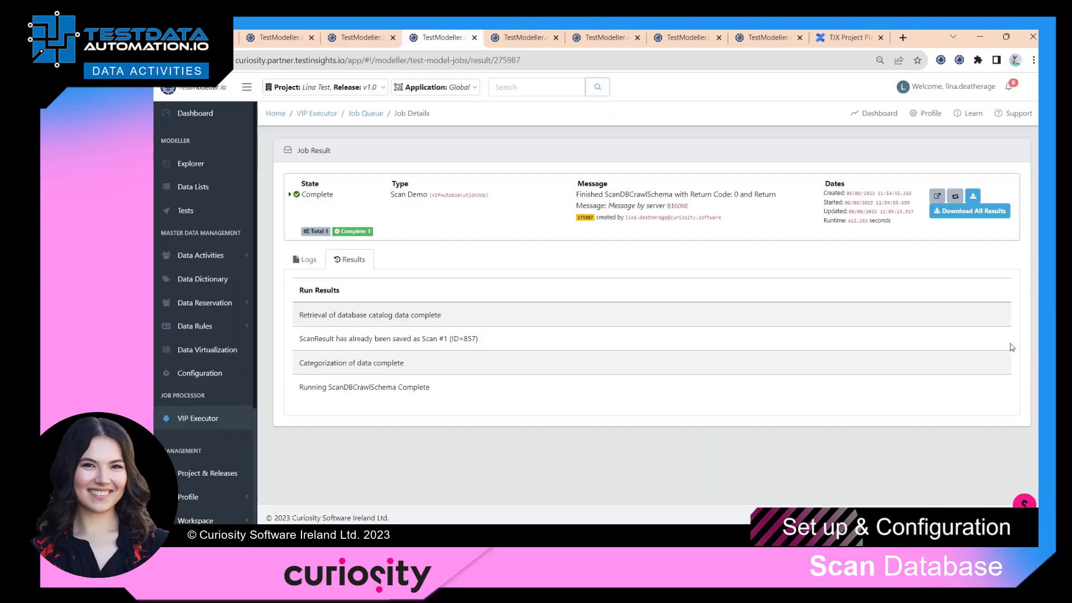
Step: Download all results of the completed scan job and review ScanReport.txt from the result archive
{"action": "left_click", "coordinate": [992, 215]}
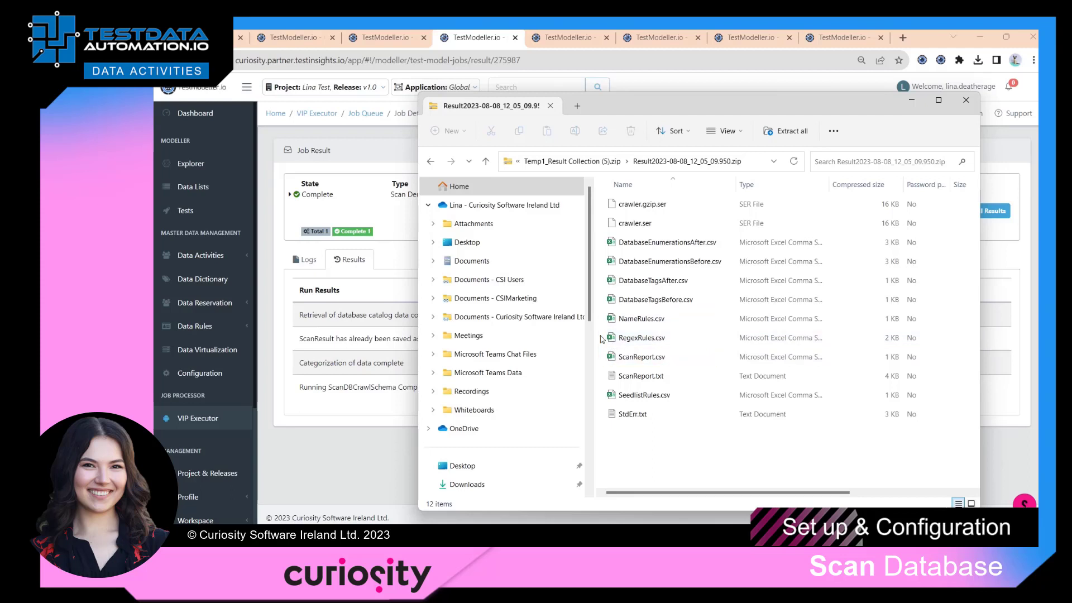
{"action": "left_click", "coordinate": [617, 382]}
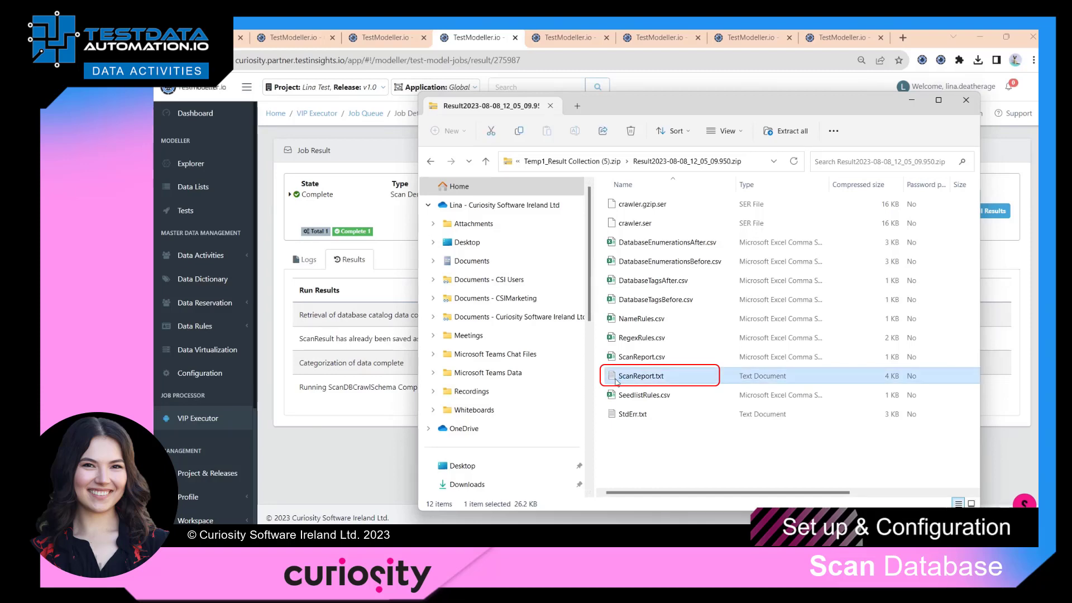
{"action": "double_click", "coordinate": [617, 382]}
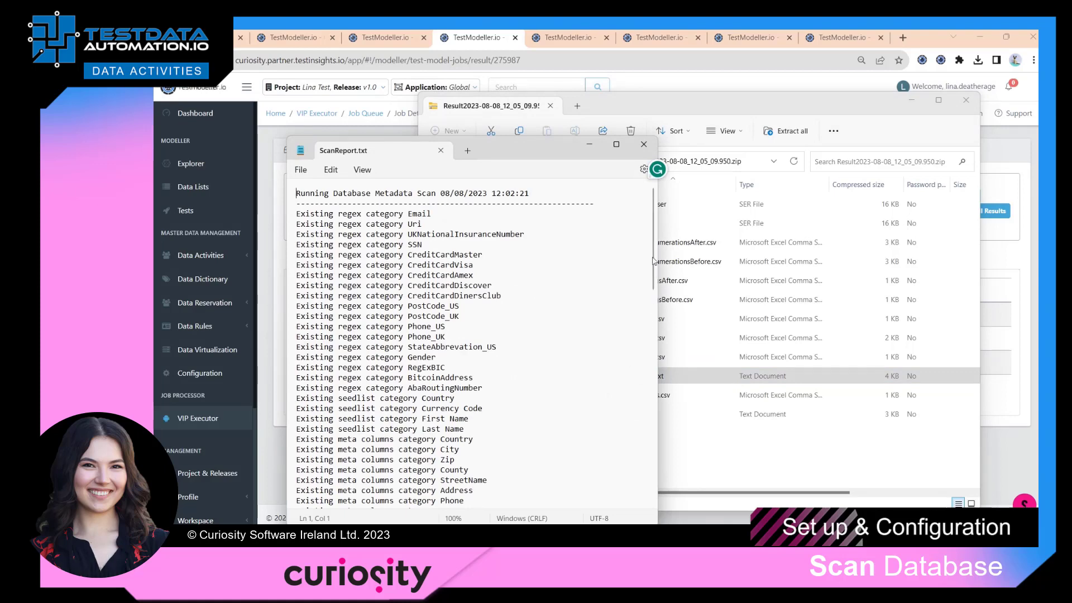
{"action": "left_click", "coordinate": [644, 146]}
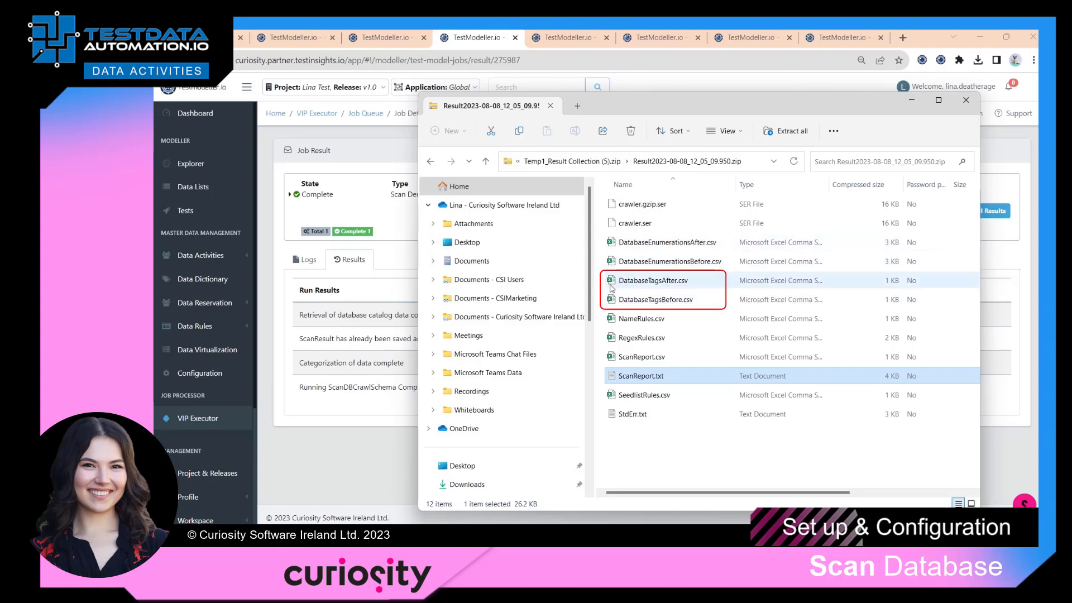
{"action": "left_click", "coordinate": [601, 297]}
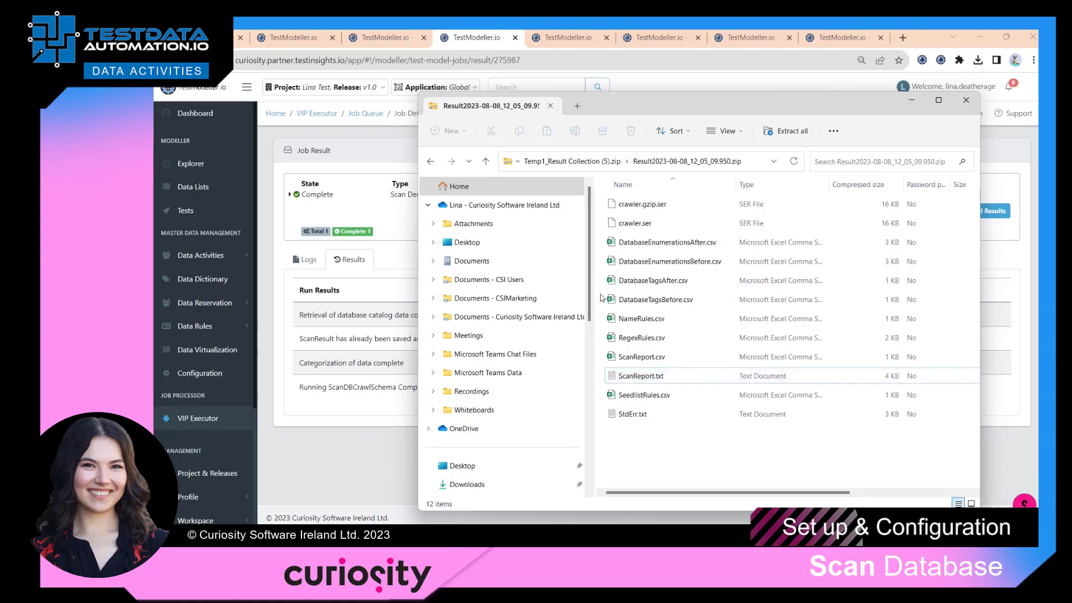